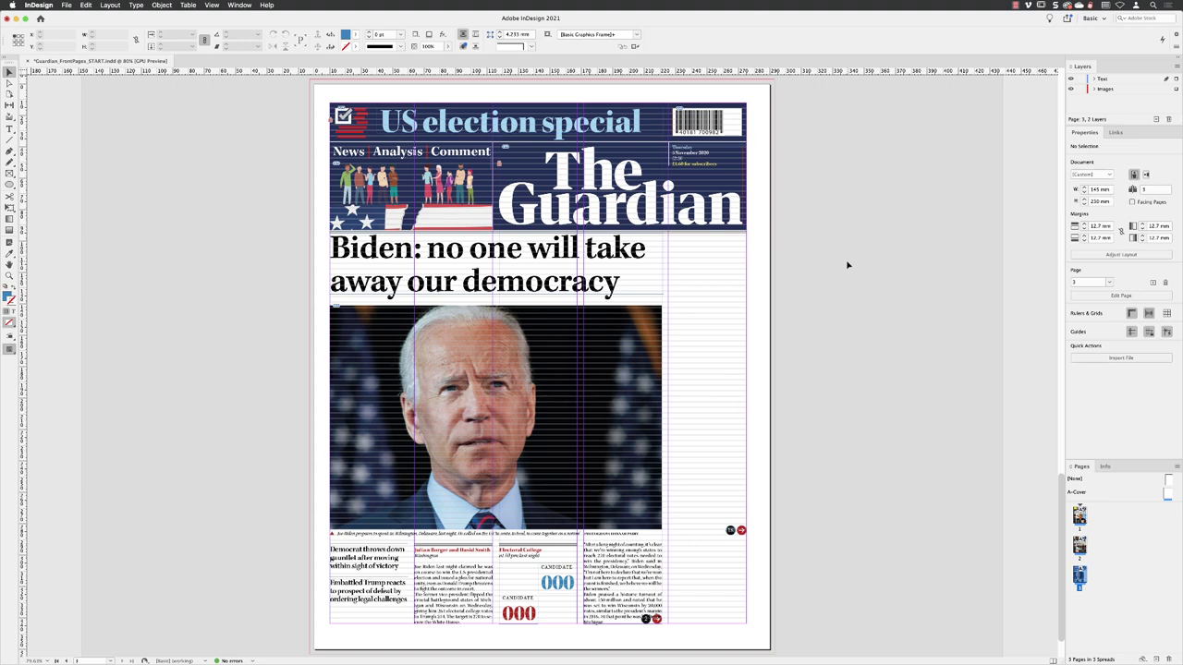
- Load Copy_US-Election-Edition for placing, with Remove Styles and Formatting chosen in the import options
left_click(67, 6)
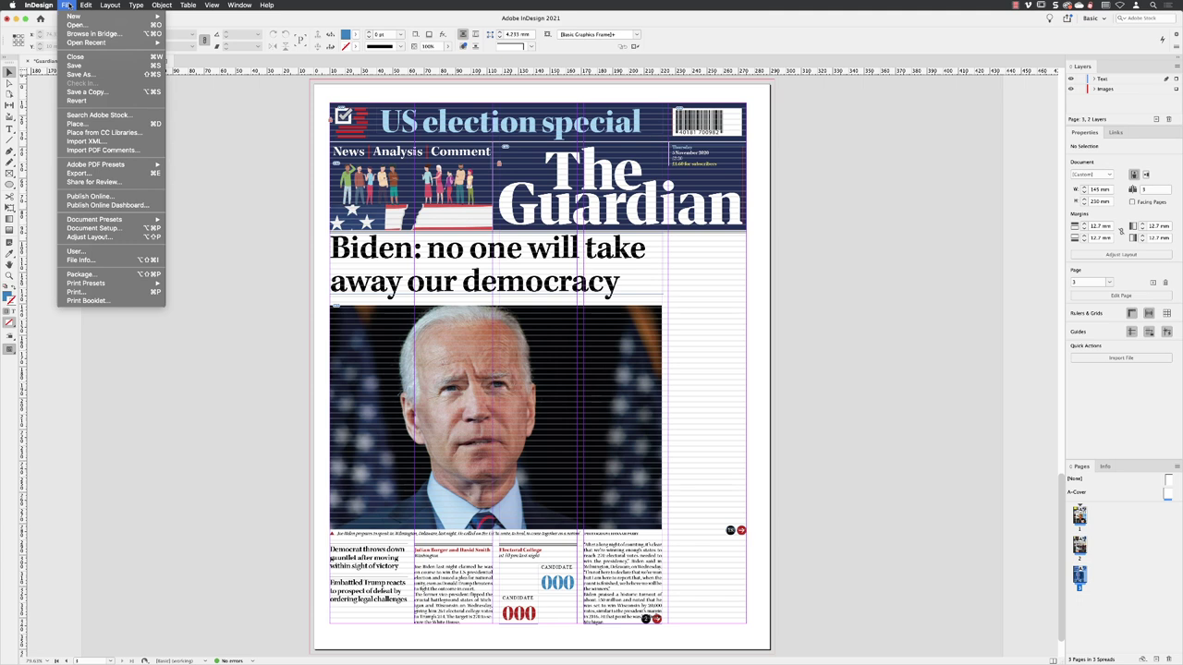
left_click(101, 123)
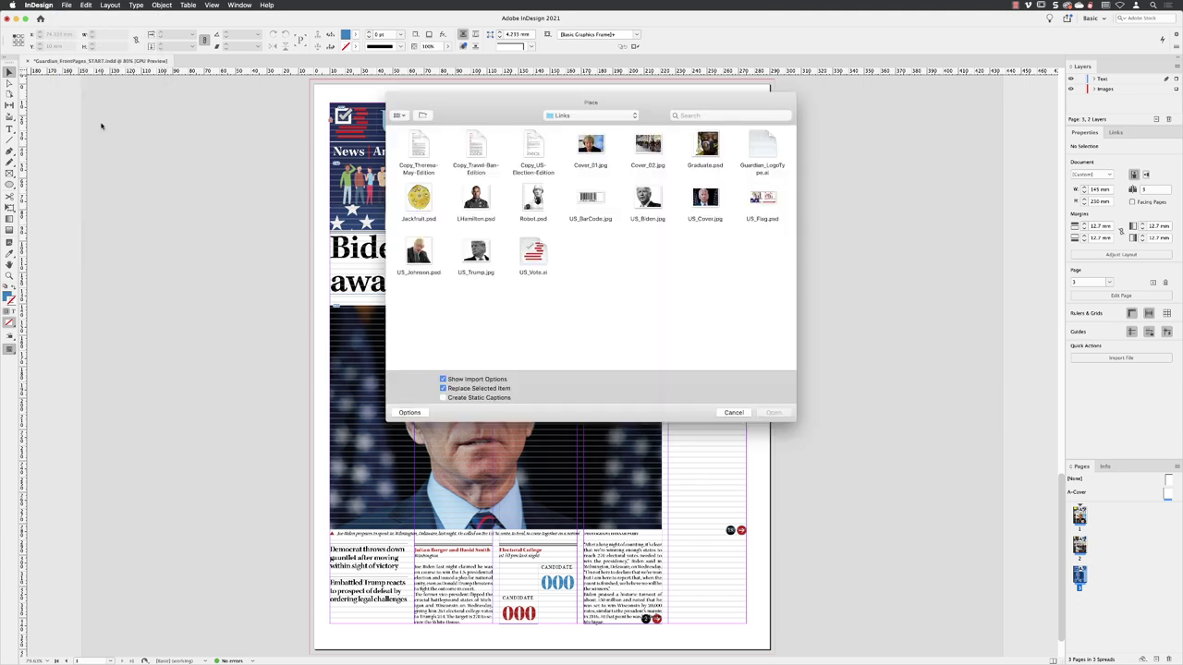
left_click(538, 146)
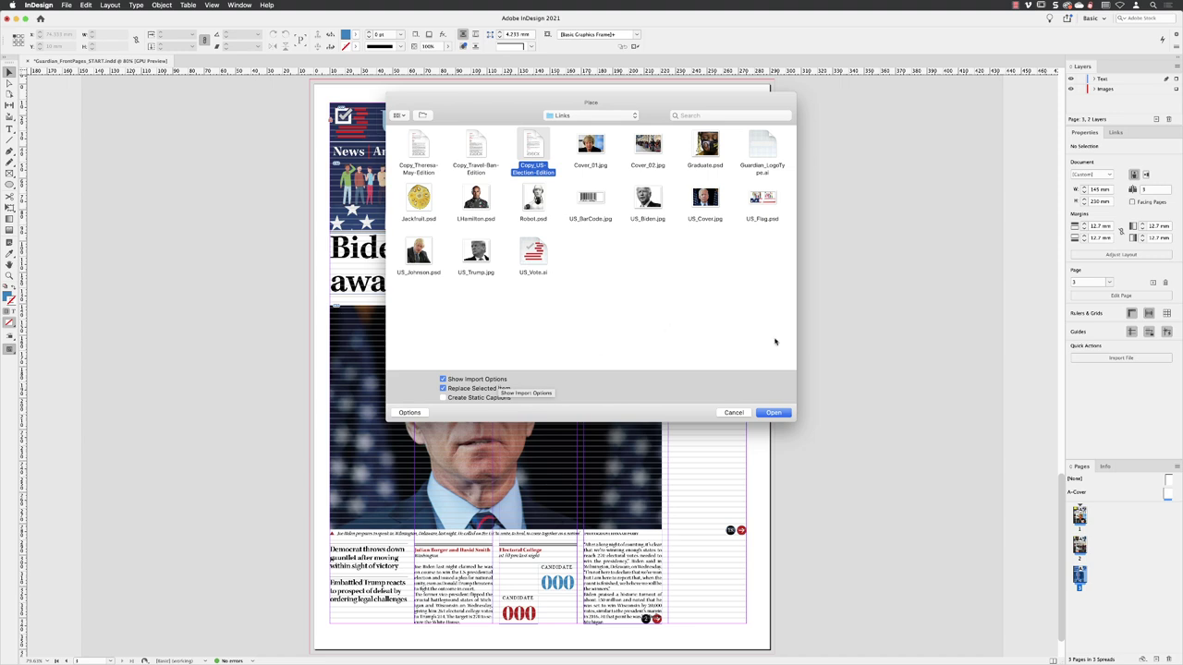
left_click(774, 412)
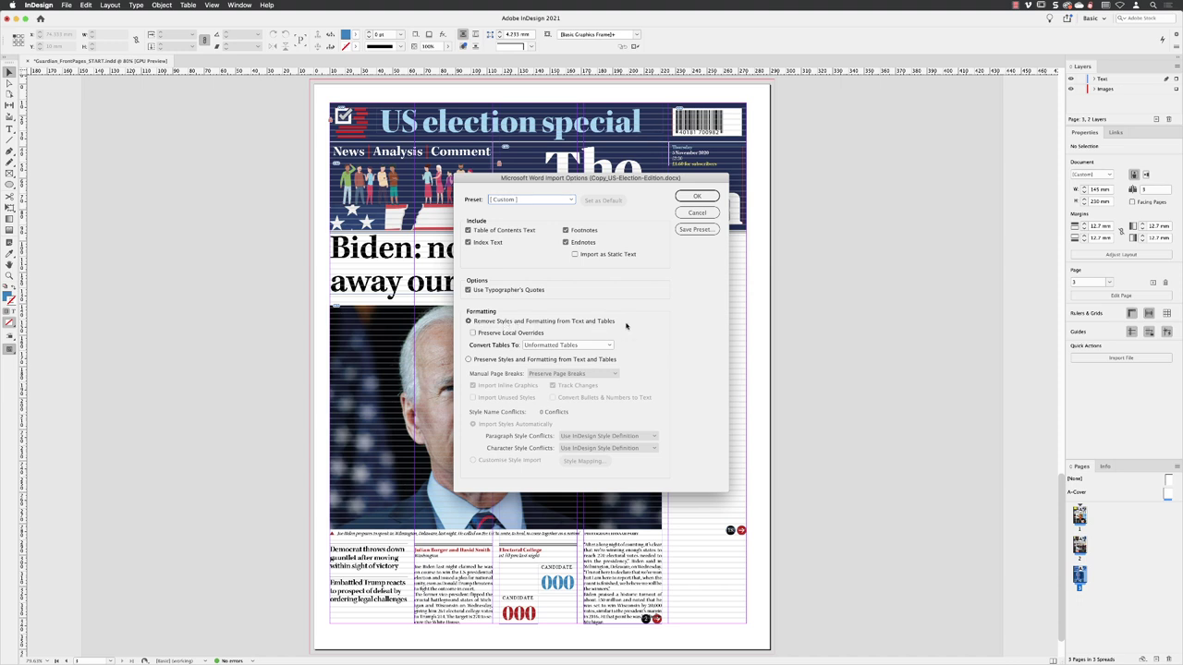
left_click(469, 322)
left_click(706, 198)
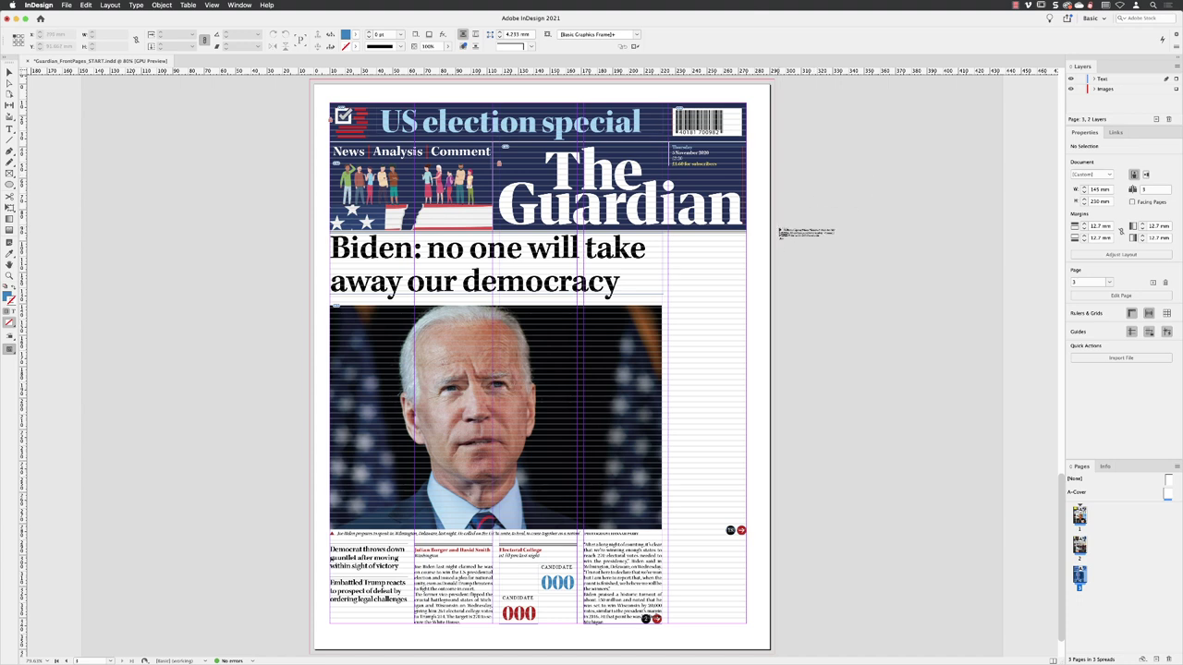
- Place the copy in a pasteboard frame and delete the election details above the vote counts
left_click_drag(779, 230, 994, 629)
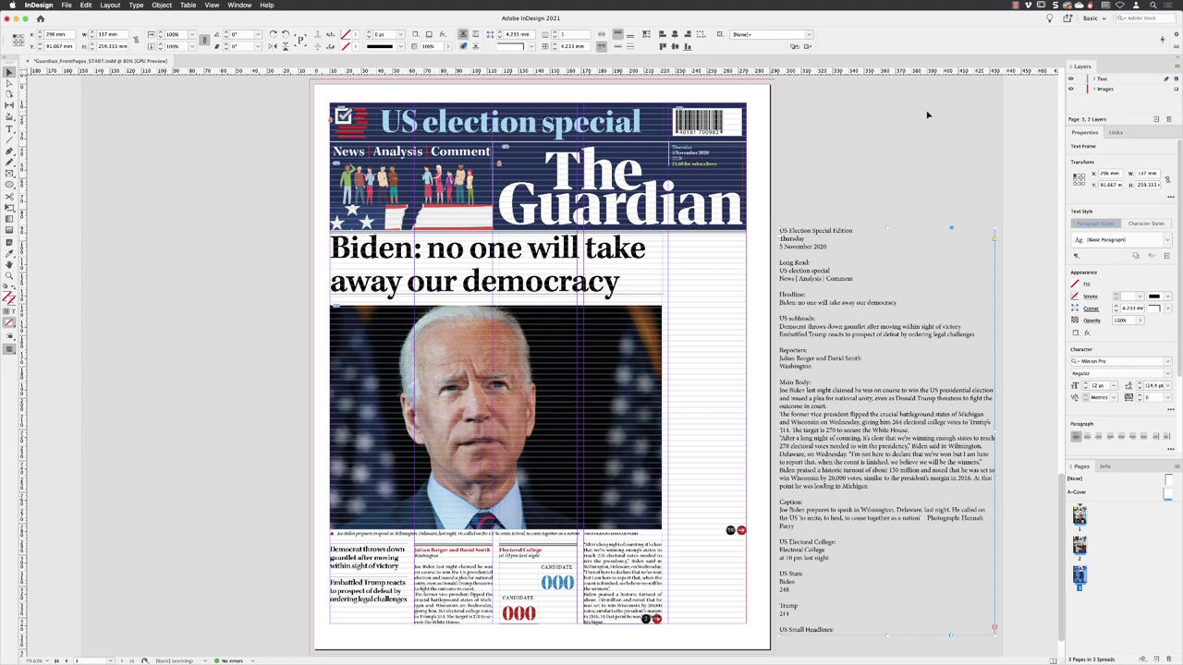
double_click(811, 247)
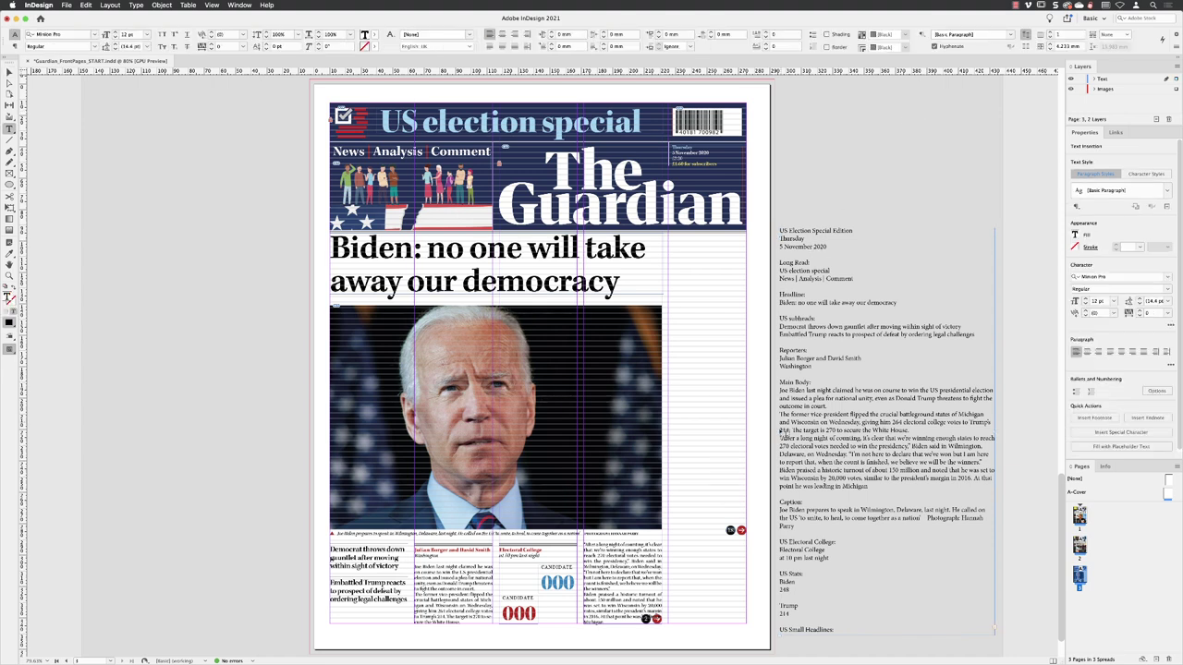
left_click(839, 558)
left_click_drag(839, 558, 763, 230)
key("BackSpace")
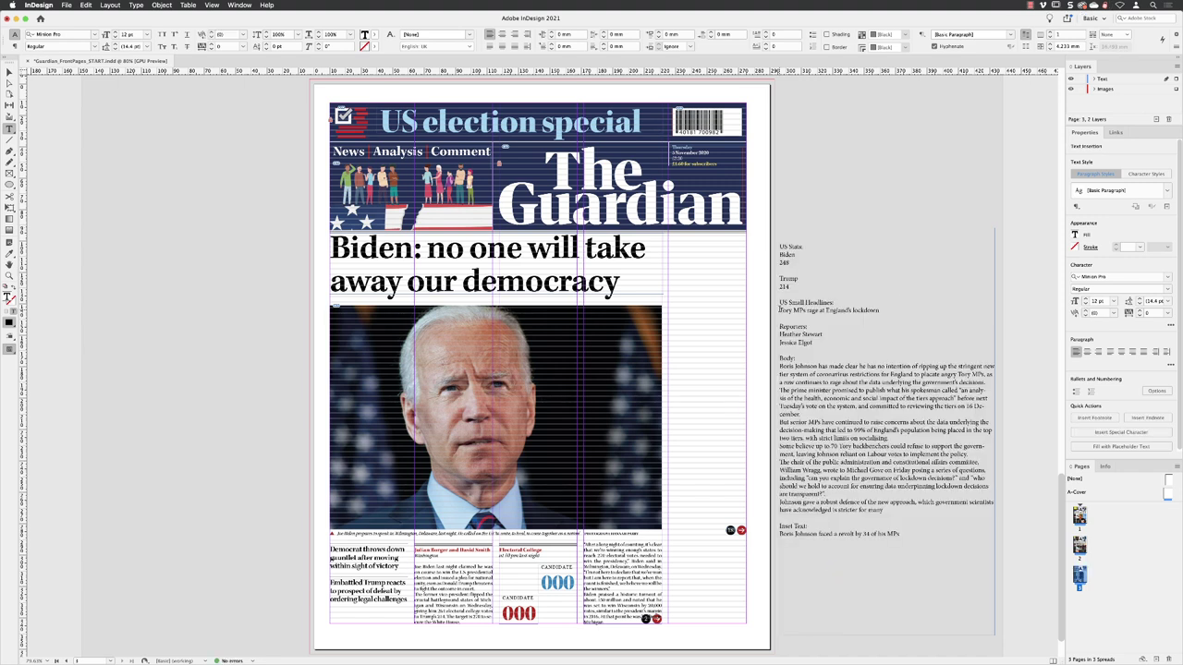
- Copy the 'Tory MPs rage at England's lockdown' story text
left_click(804, 309)
left_click_drag(778, 310, 903, 512)
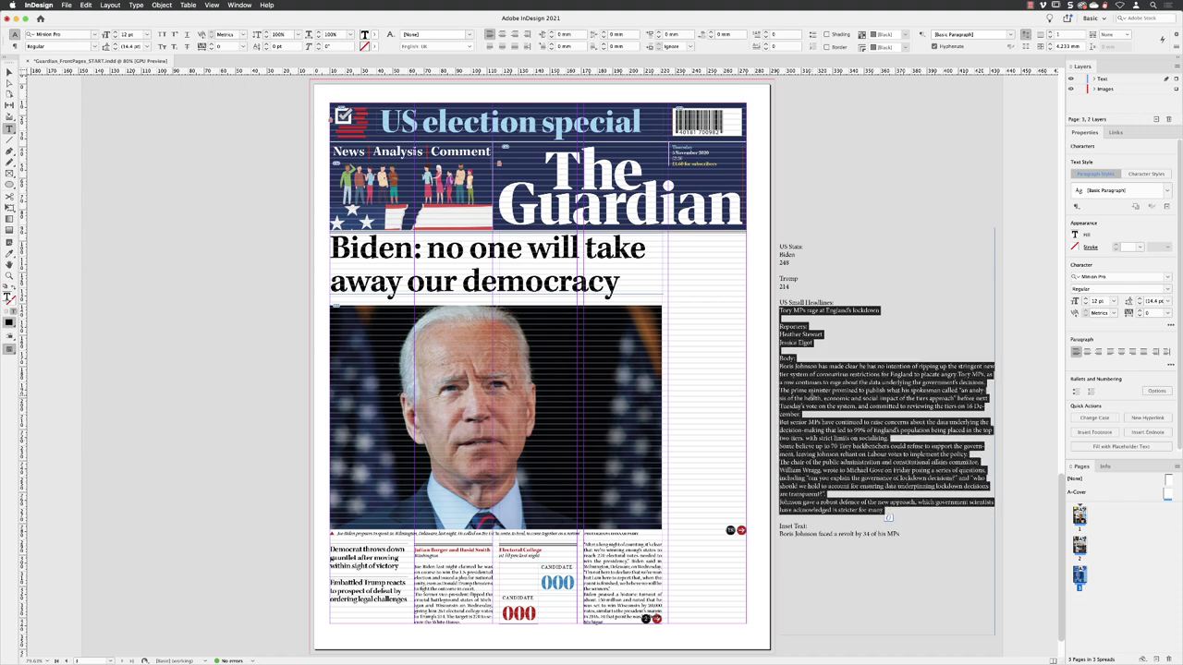
right_click(813, 396)
left_click(828, 387)
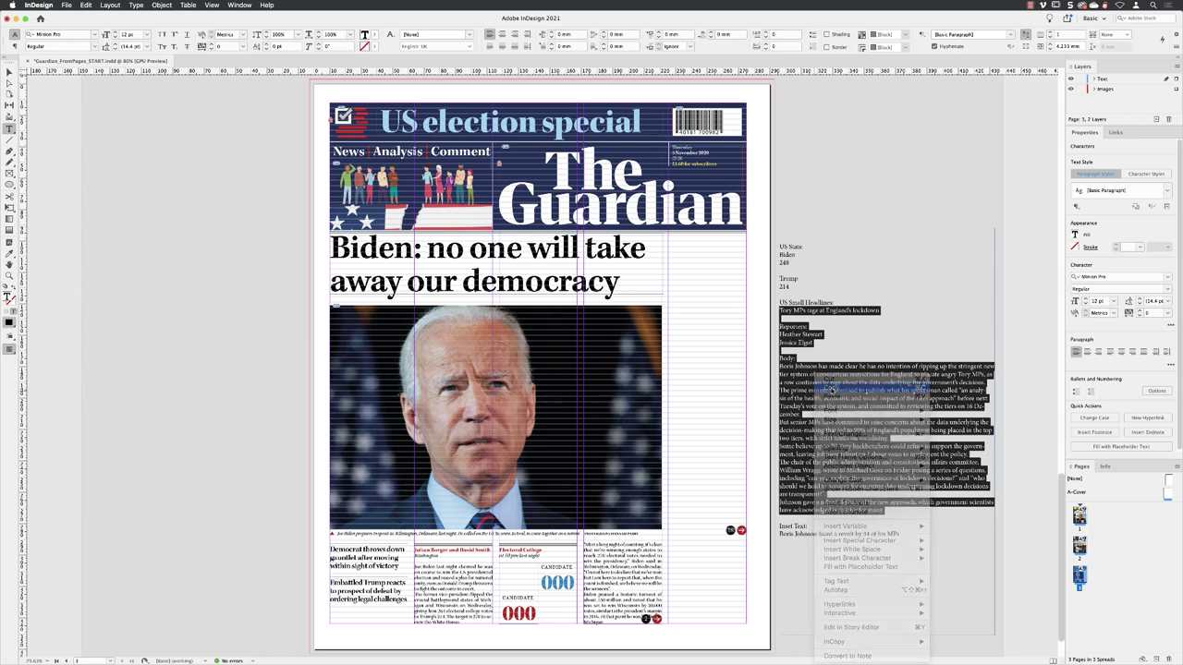
key("Escape")
- Paste the Tory story as a frame and move it beside the main headline
left_click(687, 286)
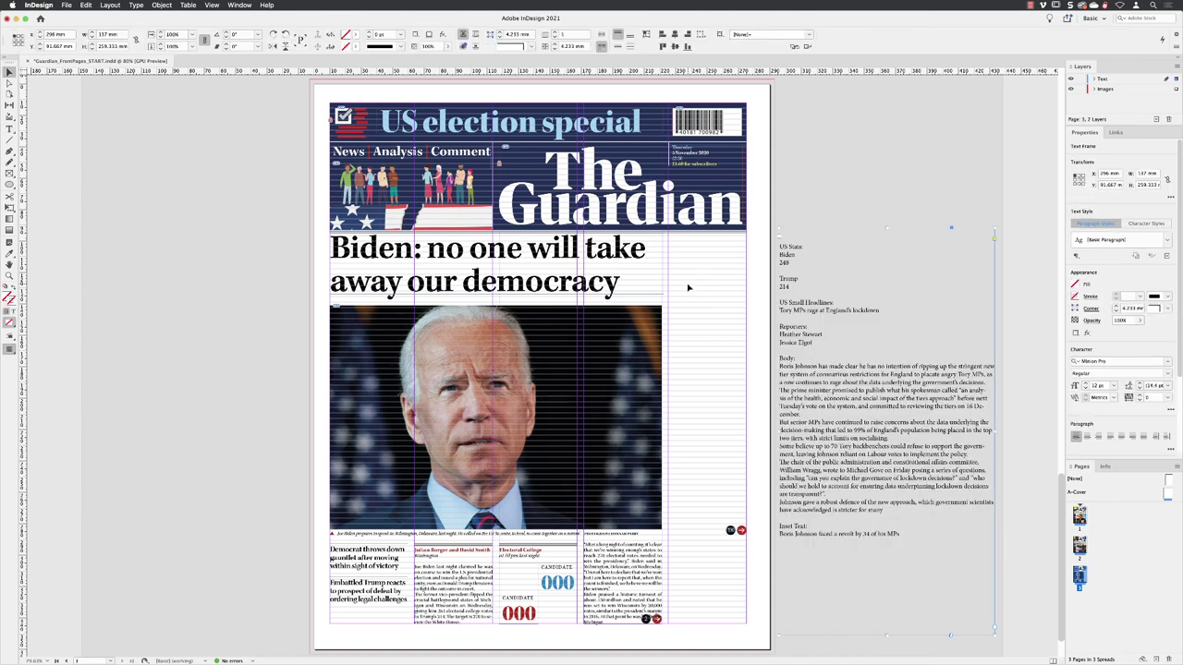
left_click(85, 5)
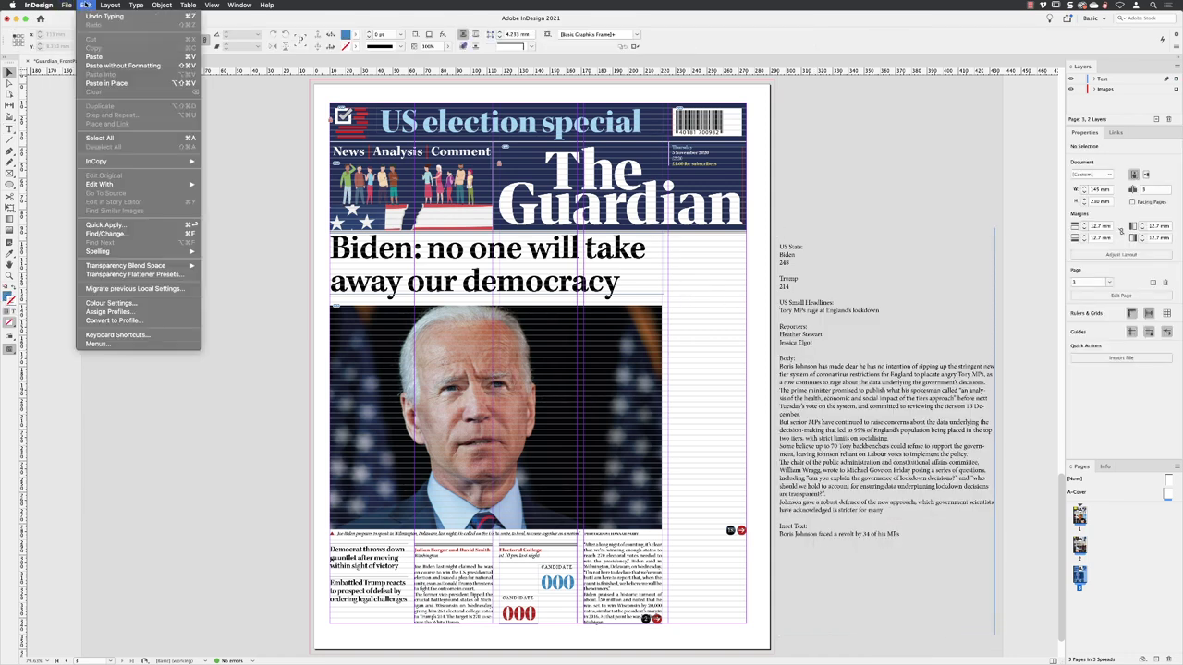
left_click(94, 56)
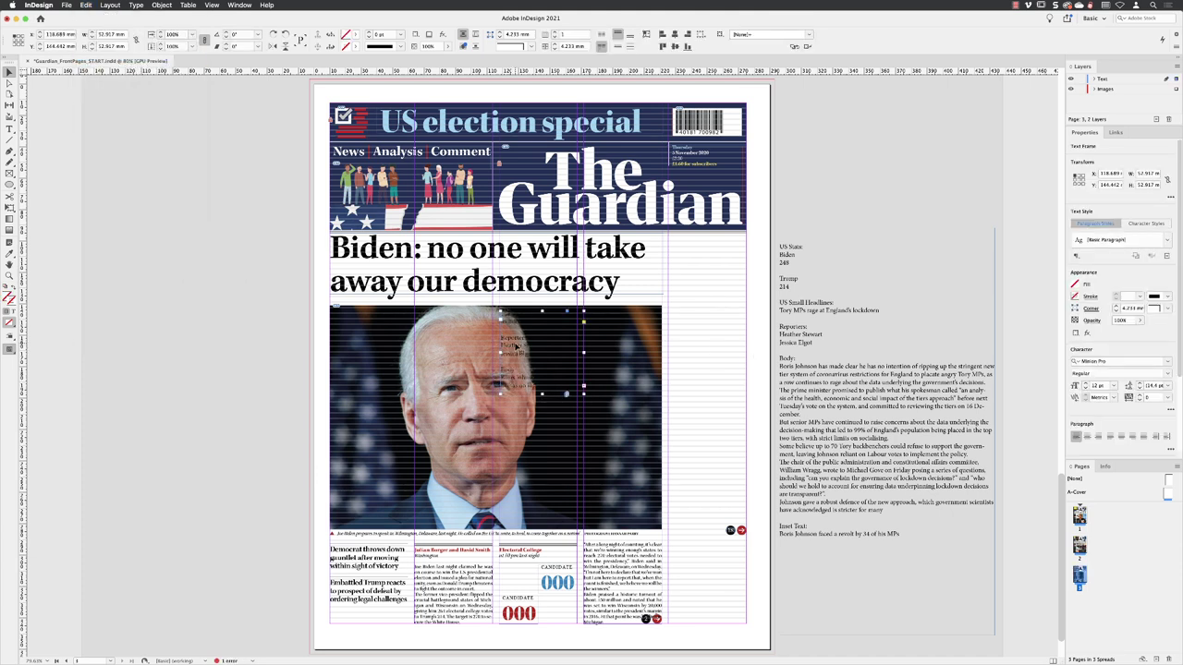
left_click_drag(515, 347, 683, 273)
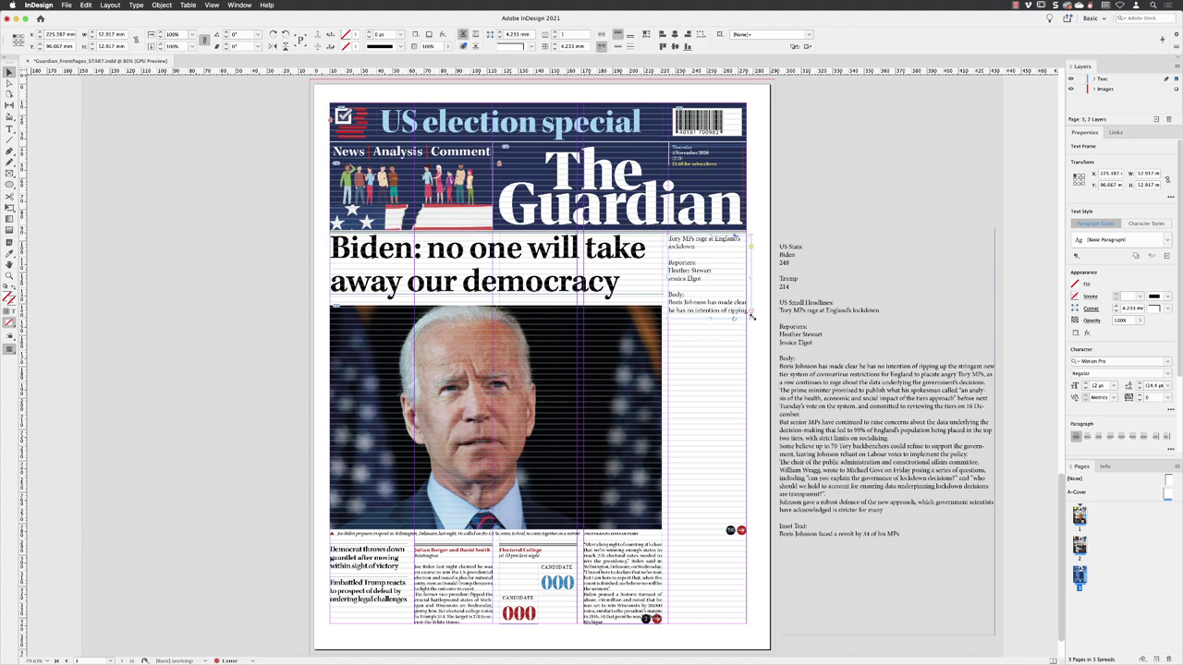
- Lengthen the story frame down the right column and zoom in on its text
left_click_drag(750, 318, 745, 535)
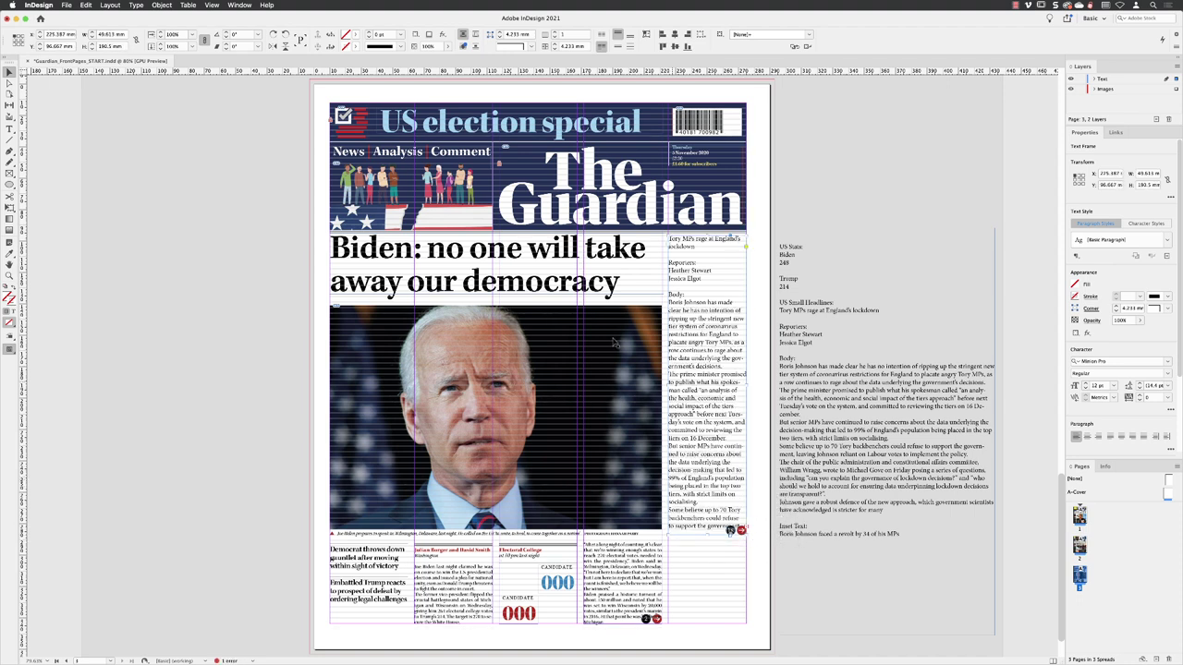
left_click(9, 276)
left_click(700, 379)
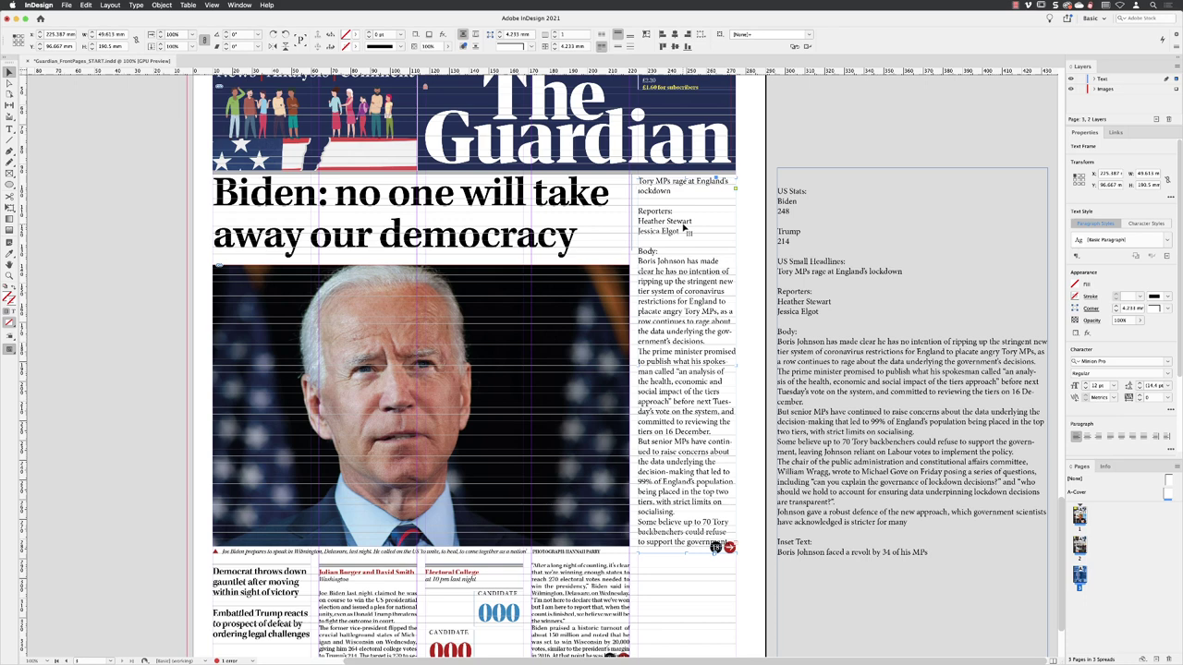
- Apply 06_Body to the Tory story and US_Small Headline to its headline
left_click(1168, 238)
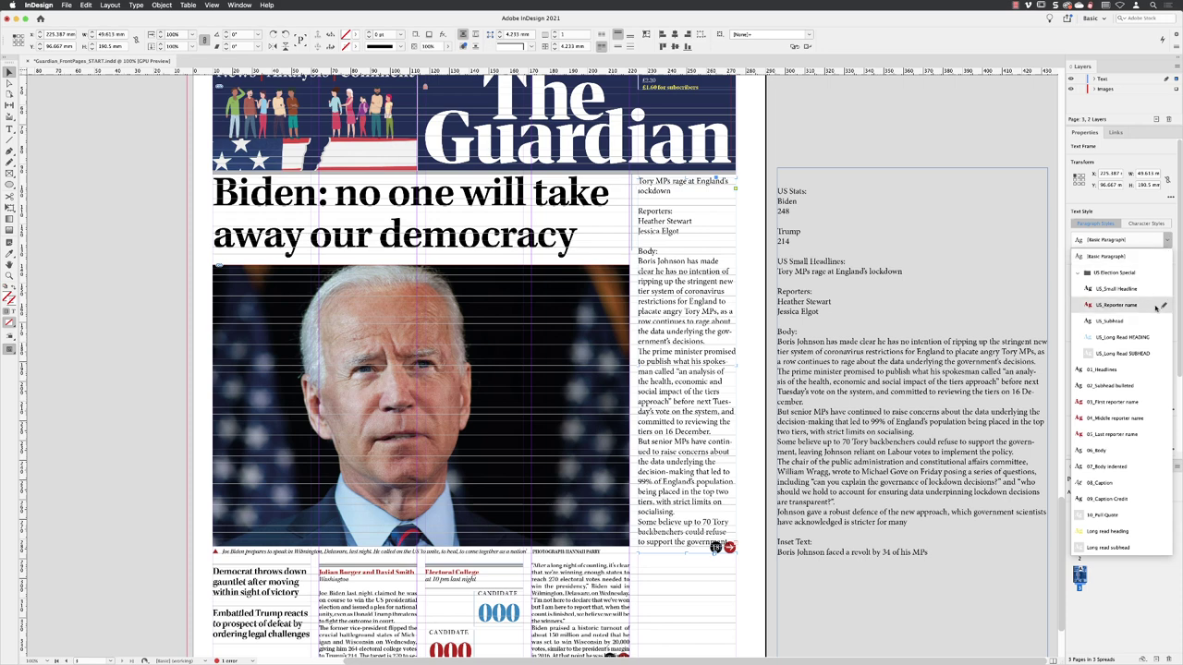
left_click(1129, 450)
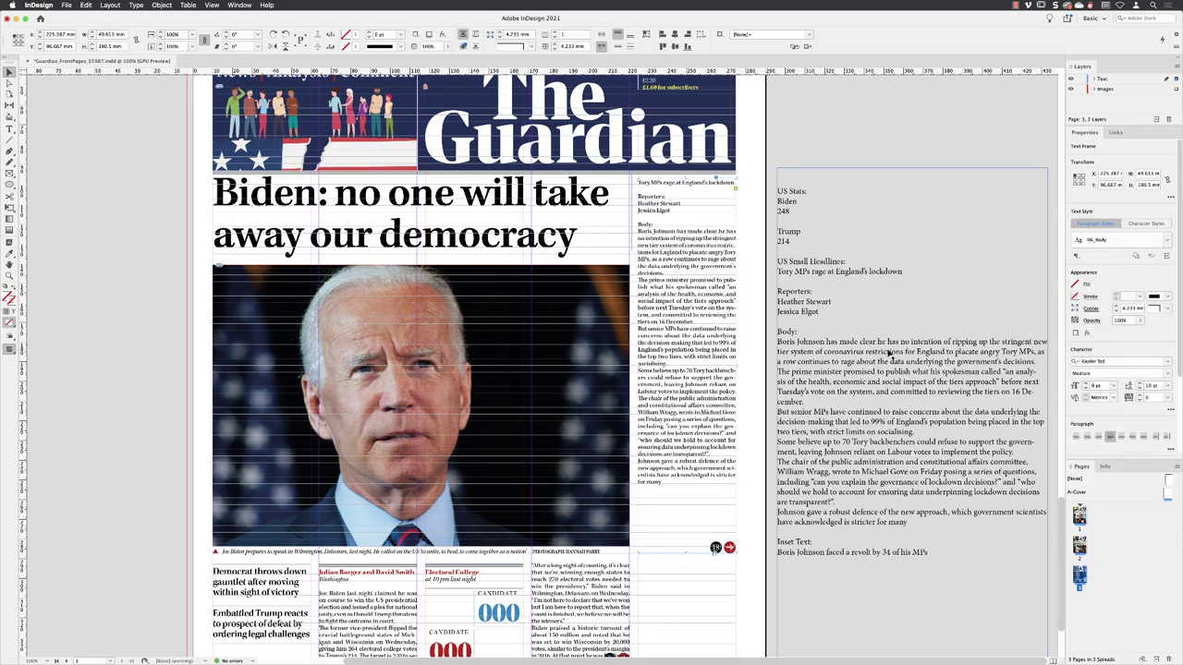
double_click(678, 183)
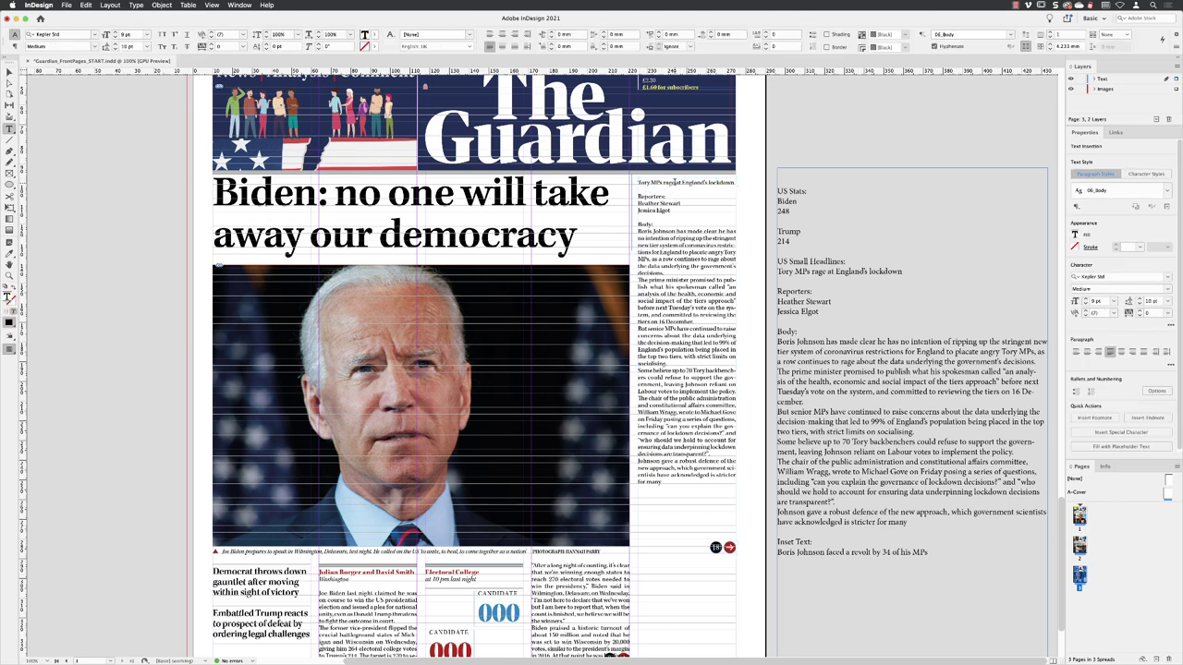
left_click(1168, 190)
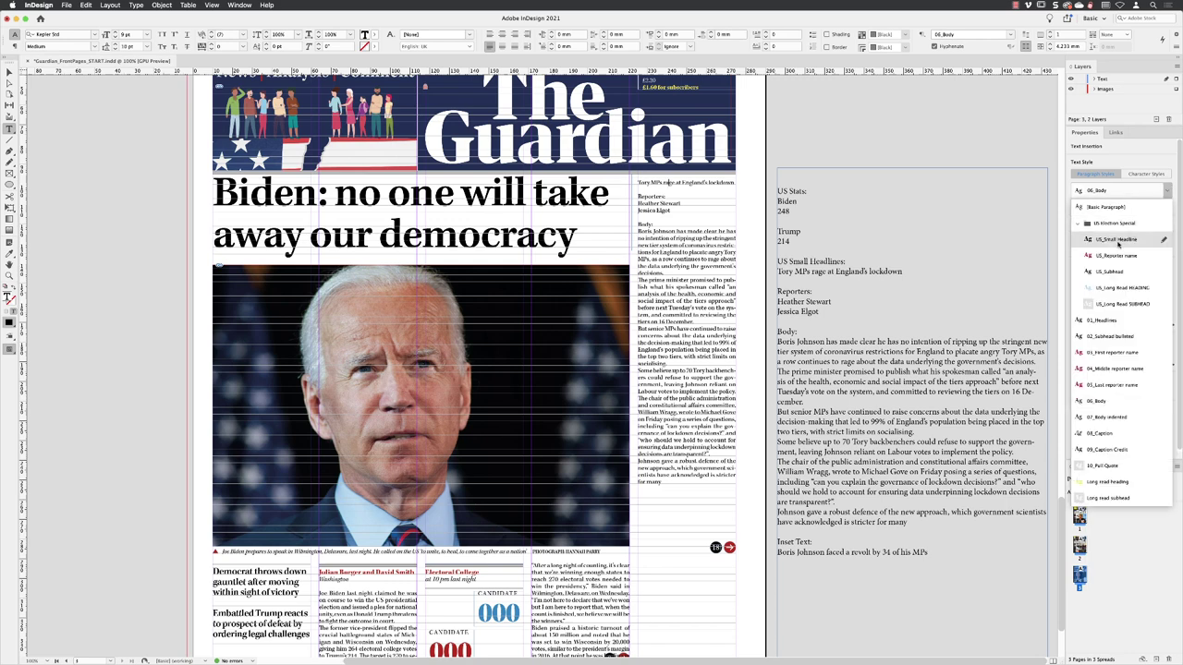
left_click(1118, 240)
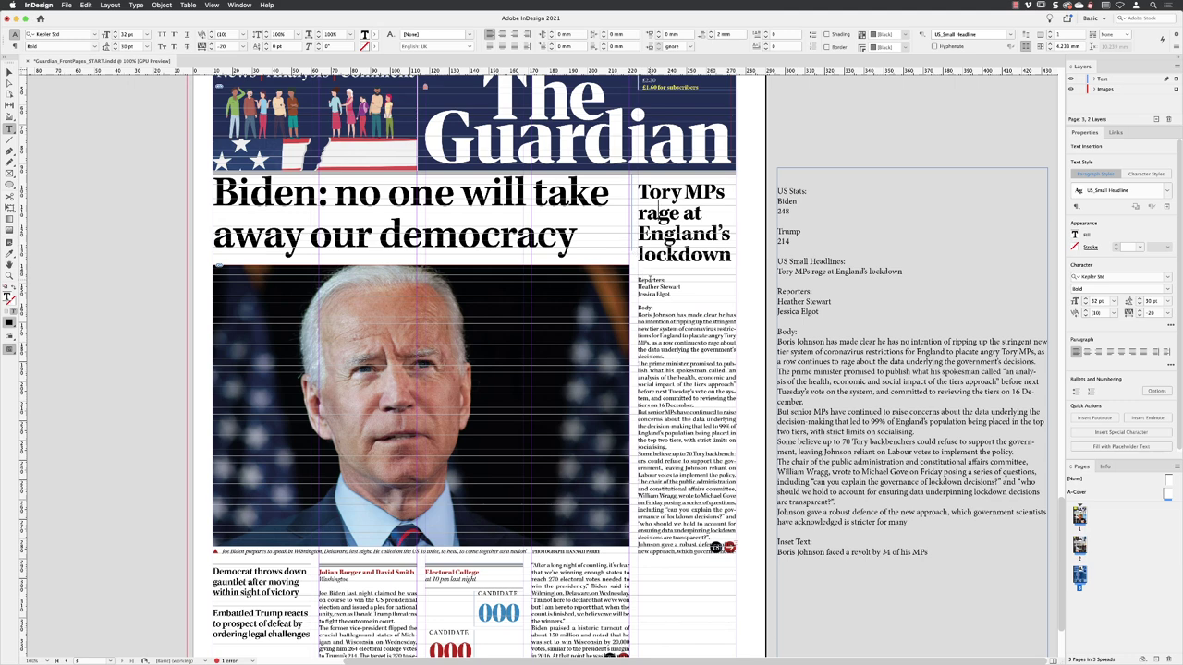
- Delete the Reporters: label and style the bylines with US_Reporter name and 05_Last reporter name
triple_click(651, 279)
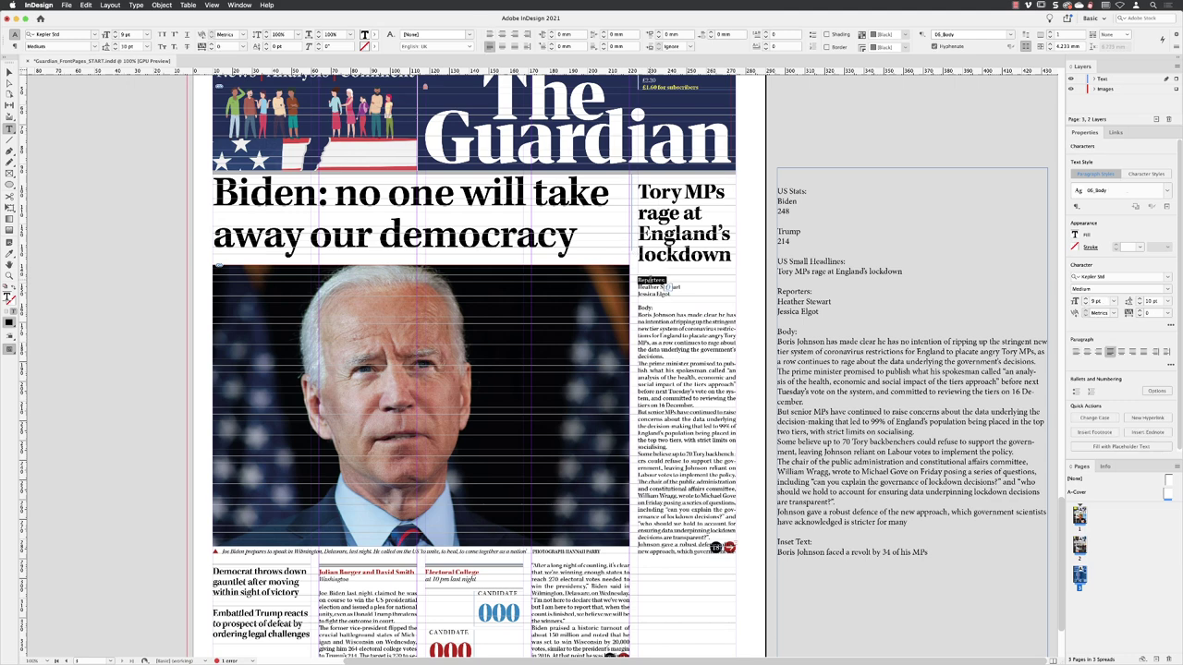
key("BackSpace")
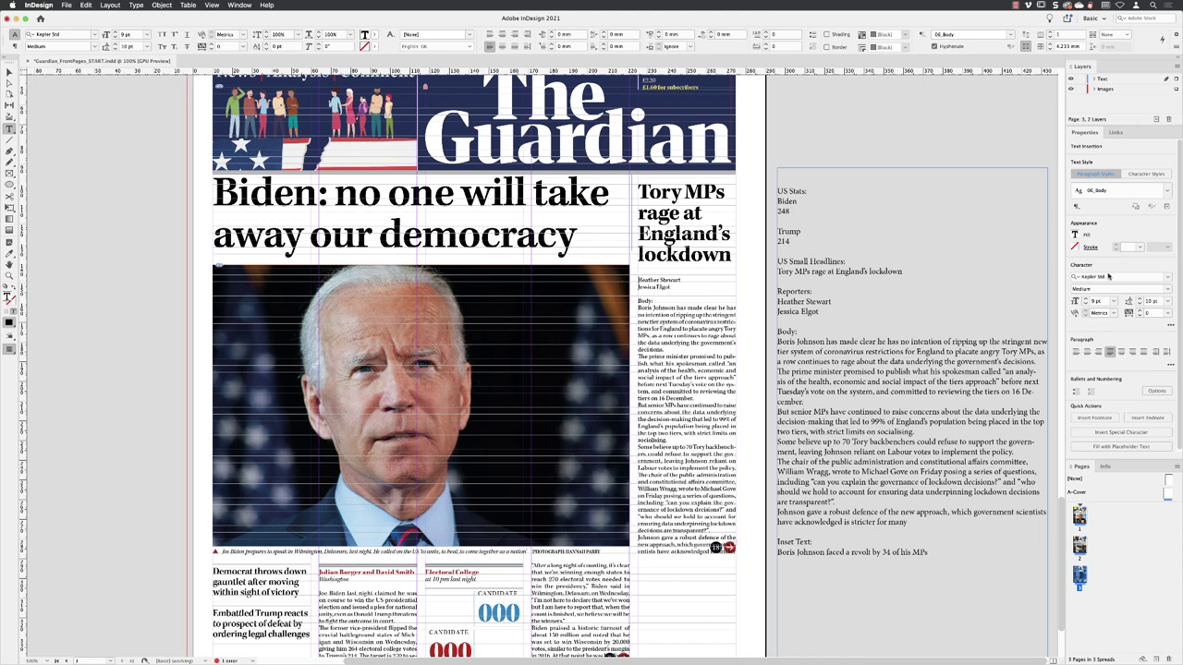
left_click(1167, 189)
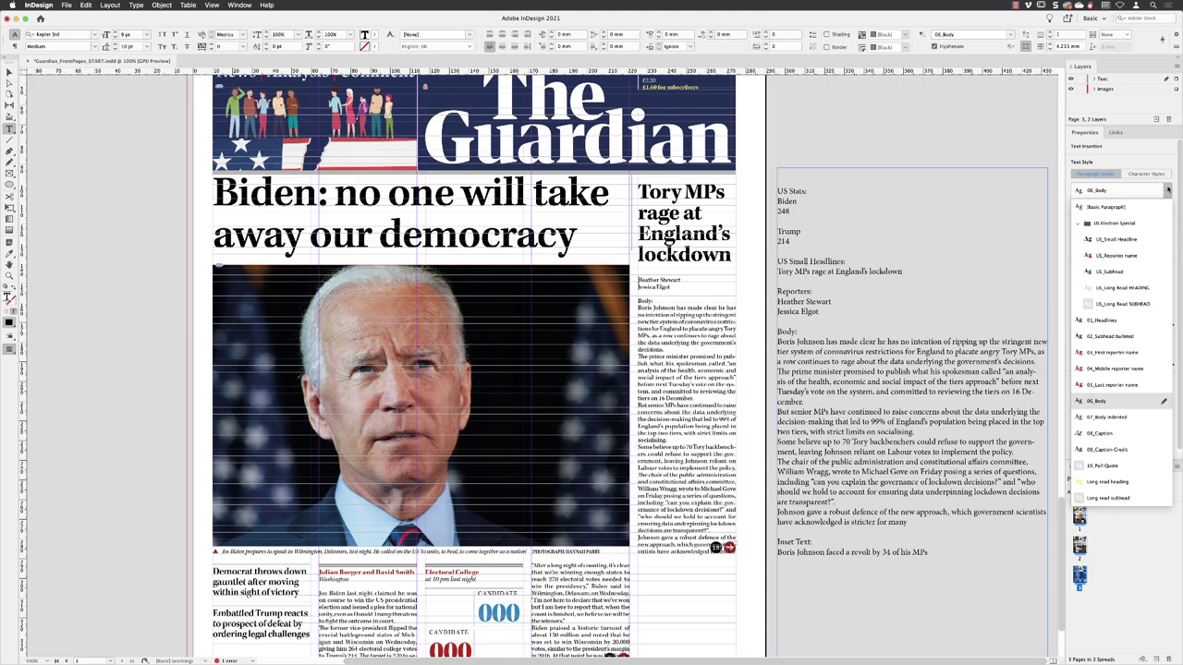
left_click(1138, 256)
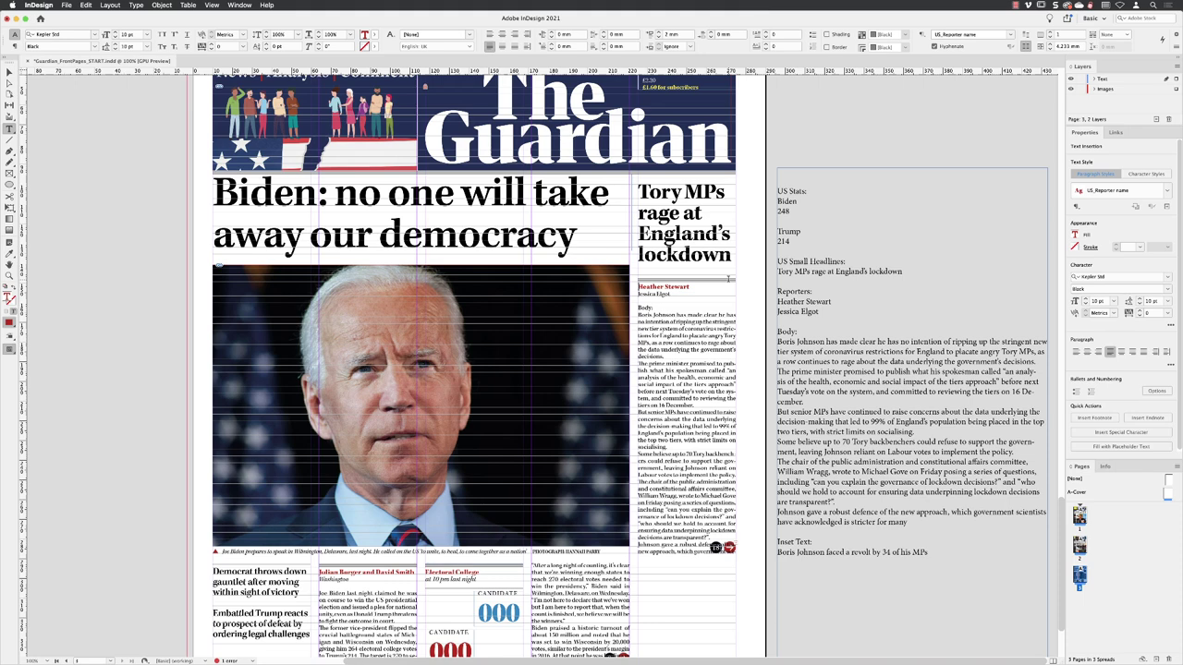
left_click(675, 294)
left_click(1167, 190)
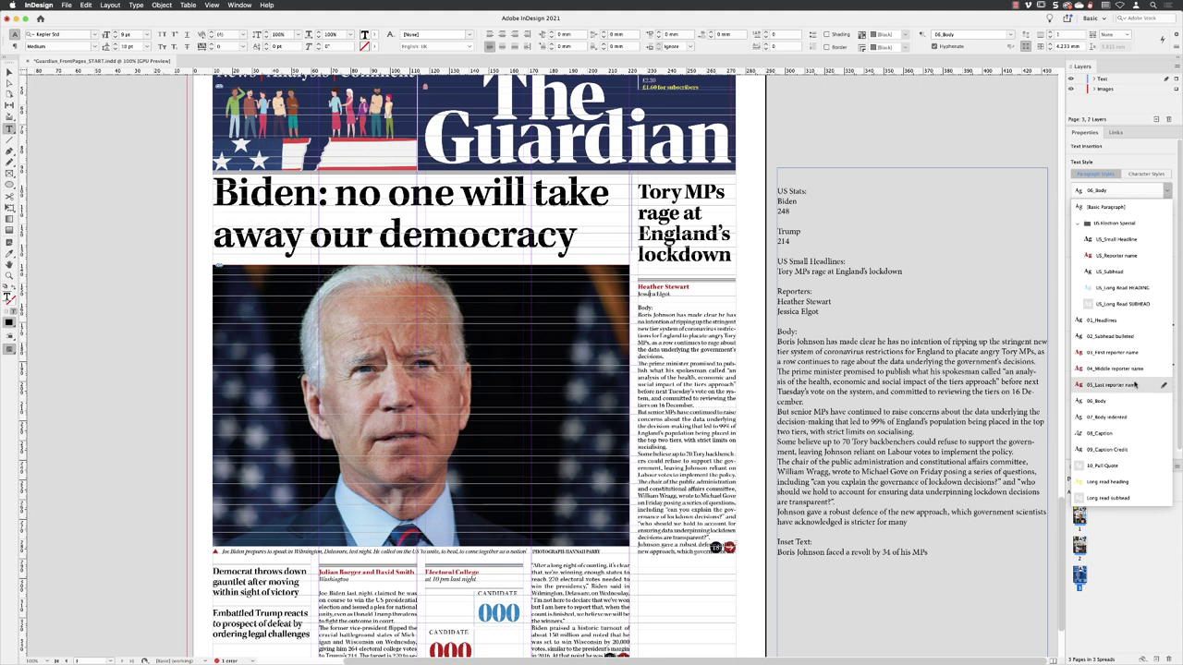
left_click(1134, 384)
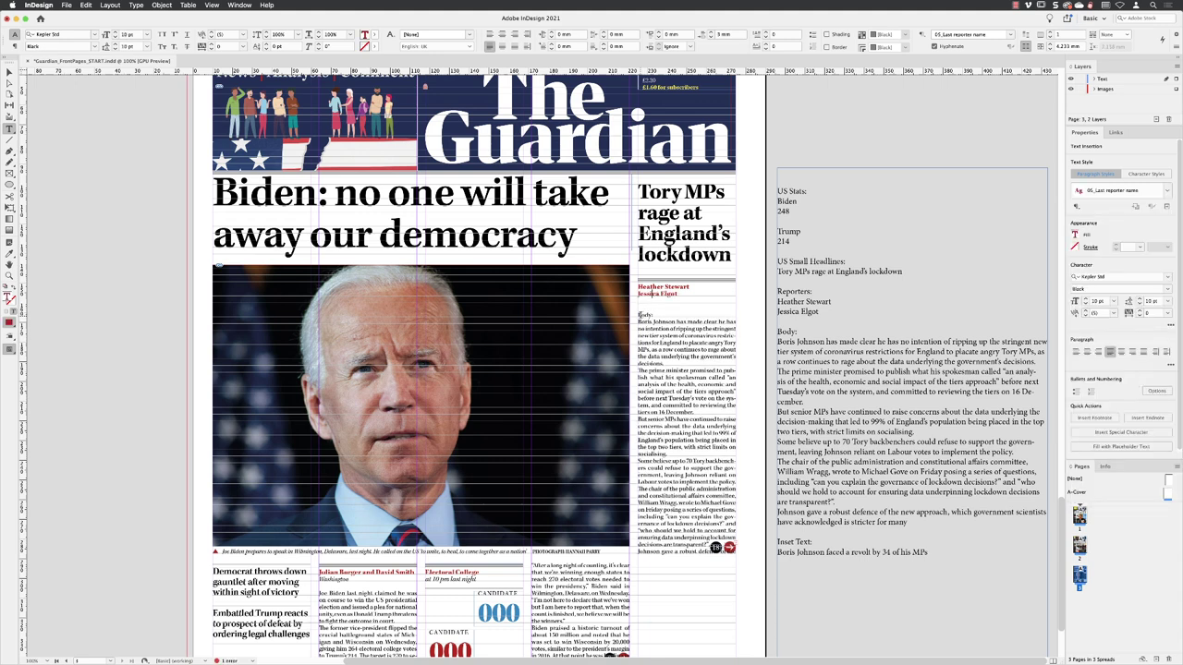
- Delete the Body: label line from the Tory story
triple_click(640, 316)
key("BackSpace")
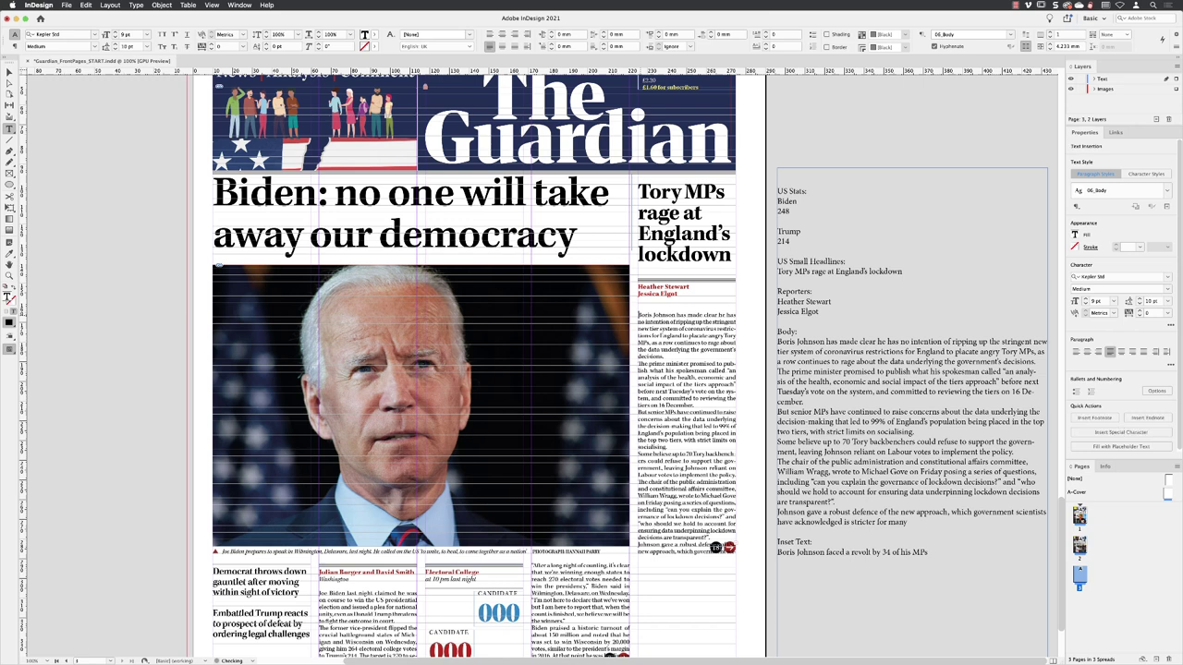
key("Escape")
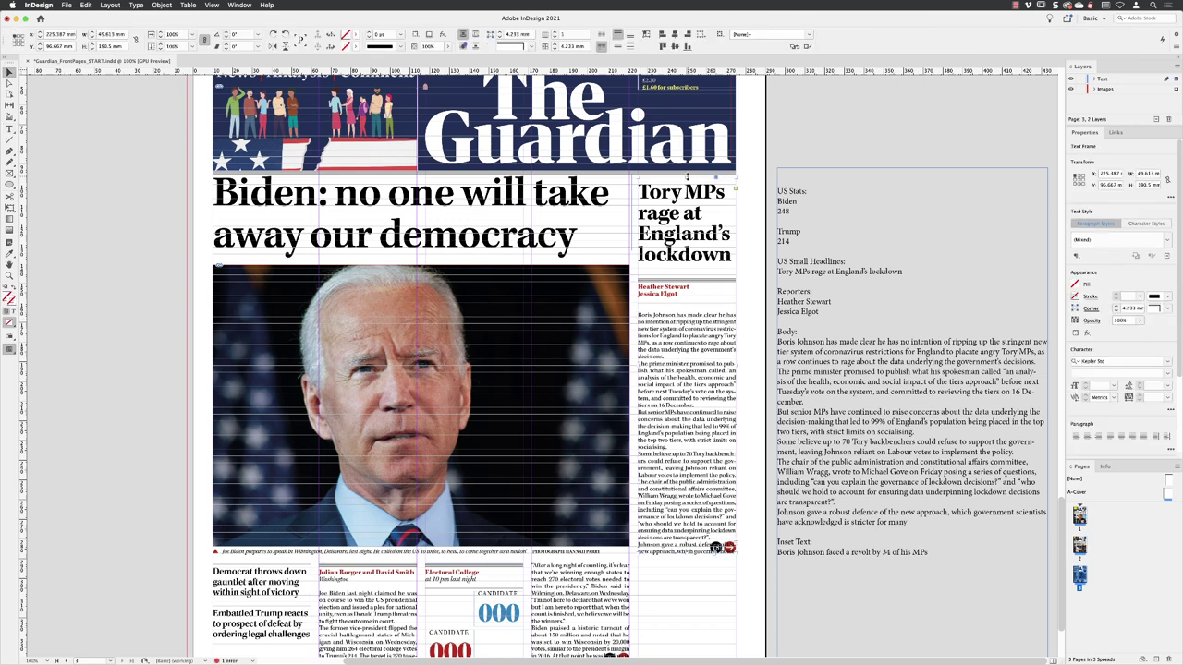
- Raise the Tory frame's top edge and apply 07_Body indented to the story's body paragraphs
left_click_drag(687, 175, 686, 170)
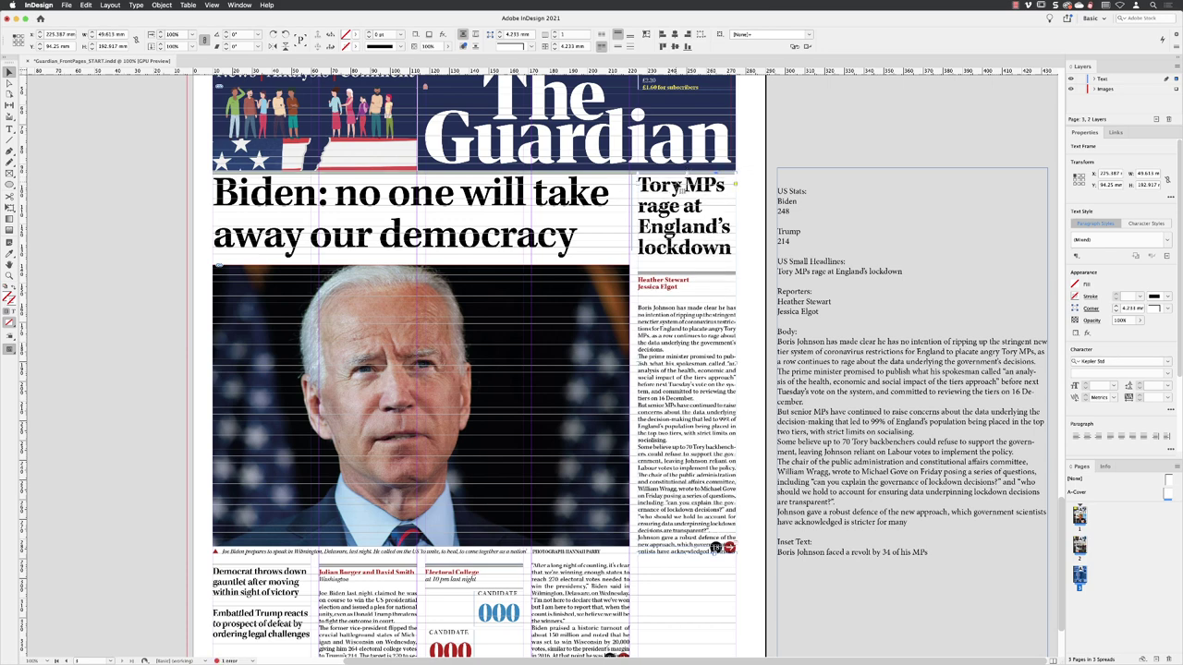
left_click(813, 118)
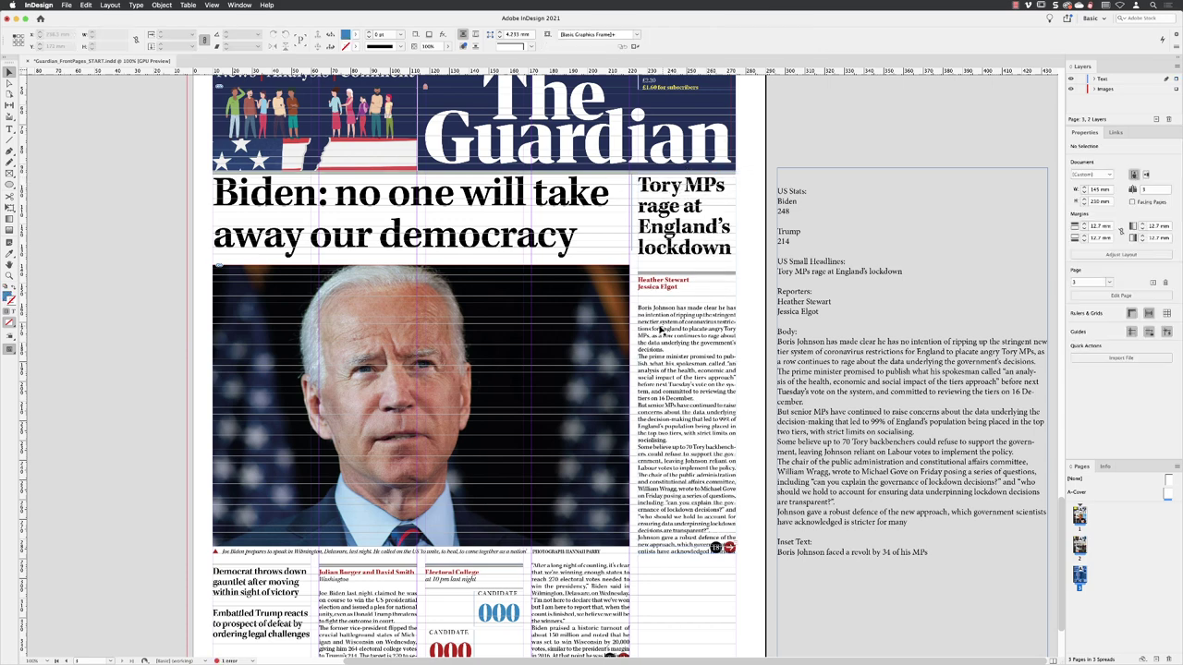
double_click(641, 360)
left_click_drag(639, 362, 686, 557)
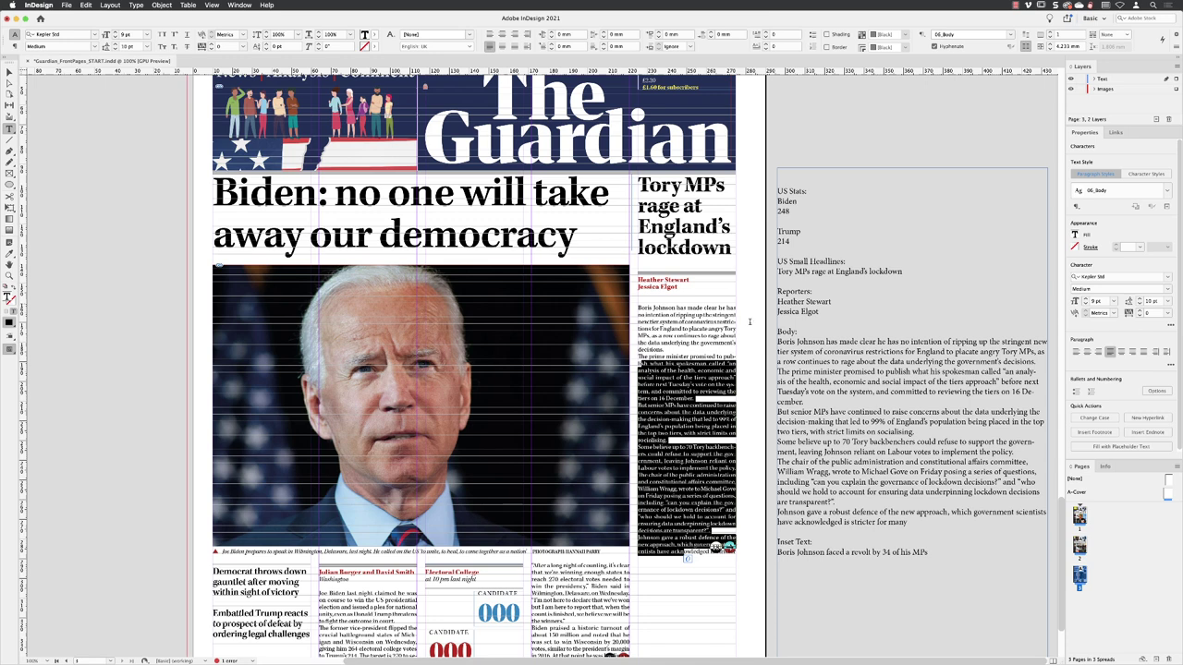
left_click(1167, 190)
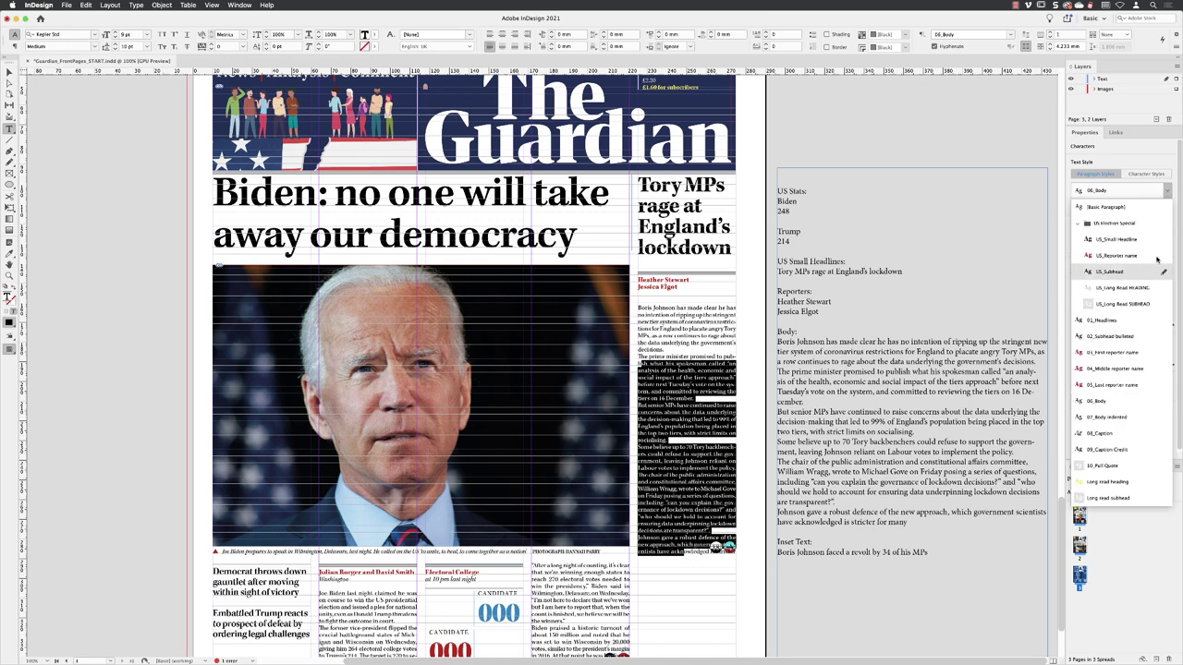
left_click(1115, 417)
- Apply 07_Body indented to the election story text across the lower columns
scroll(534, 370, "down", 3)
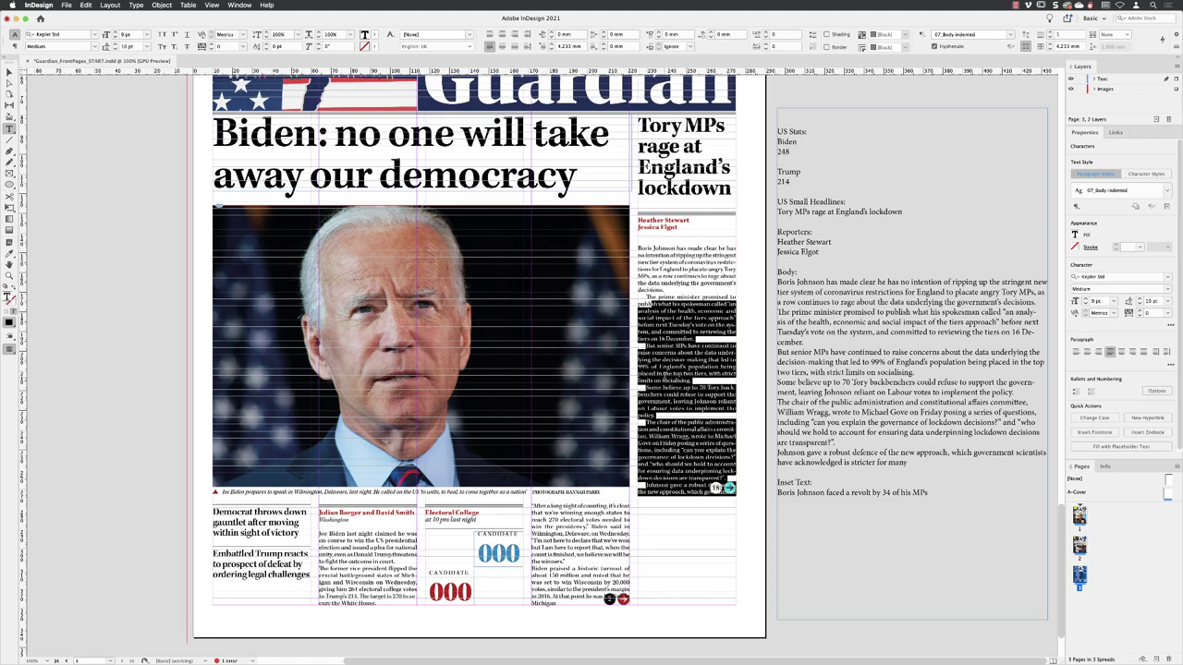
scroll(473, 541, "down", 1)
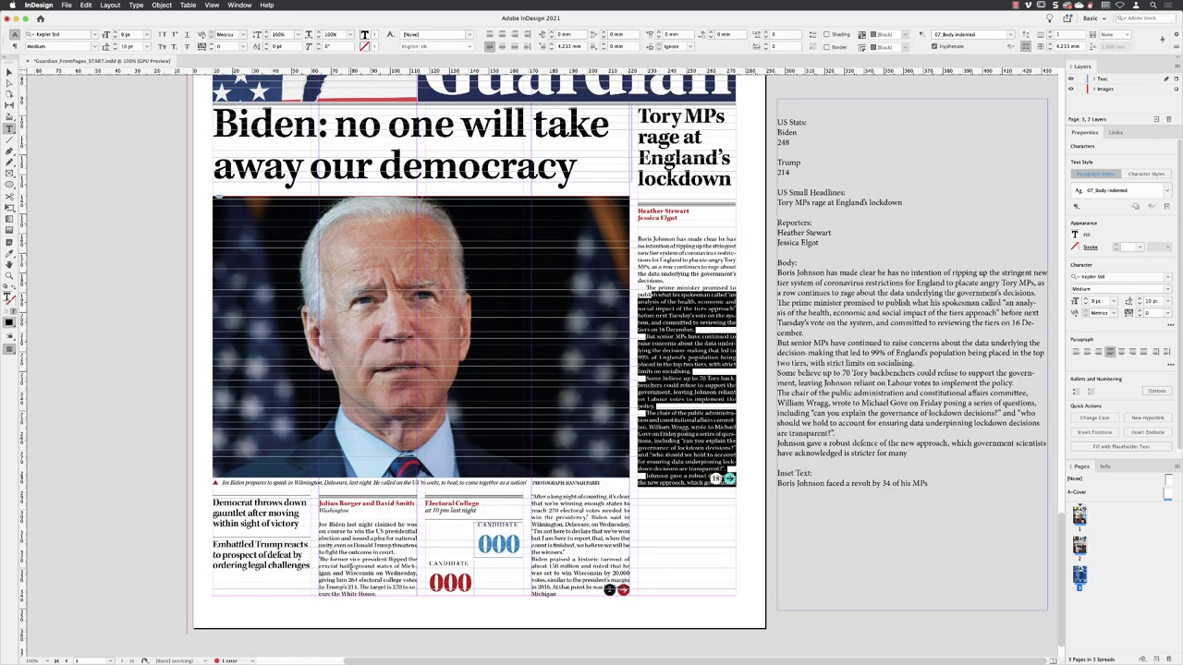
left_click_drag(320, 557, 628, 593)
left_click(1166, 190)
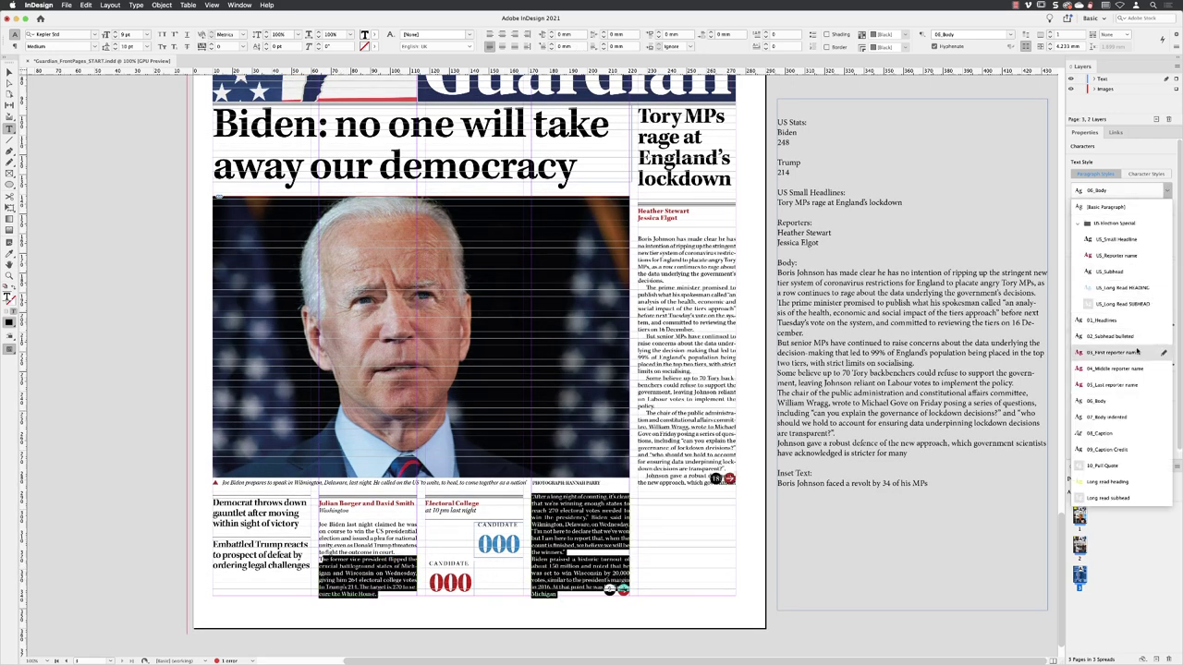
left_click(1123, 414)
key("super+shift+a")
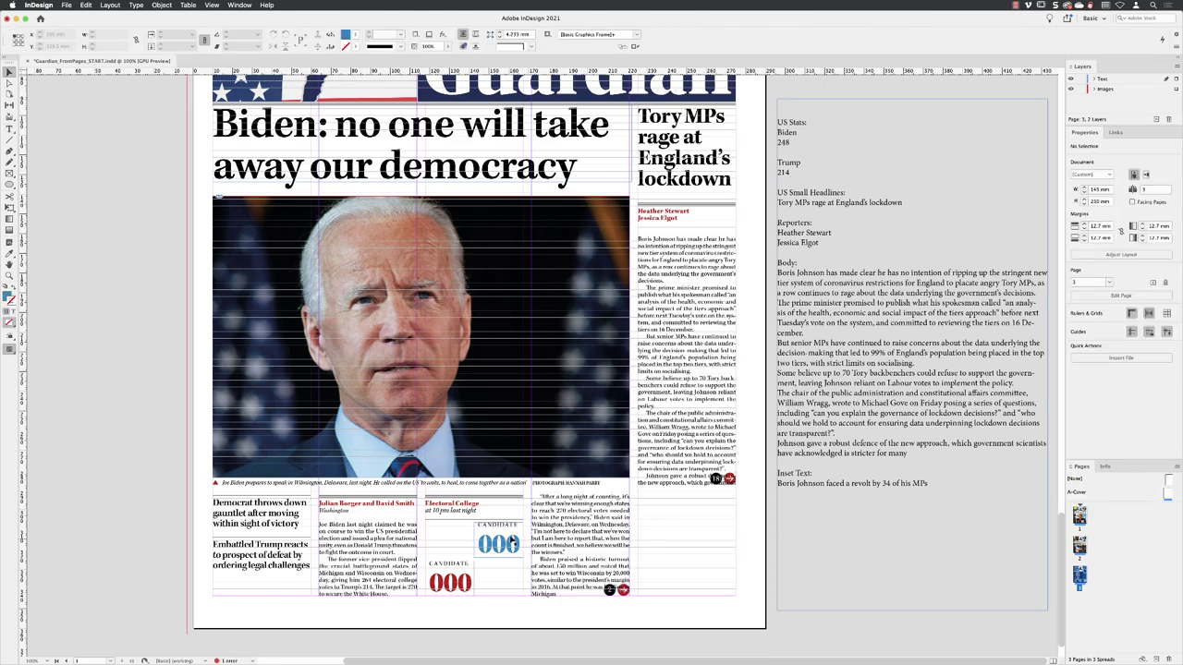
- Replace the upper vote box's CANDIDATE and 000 placeholders with BIDEN and 248
double_click(502, 527)
double_click(501, 527)
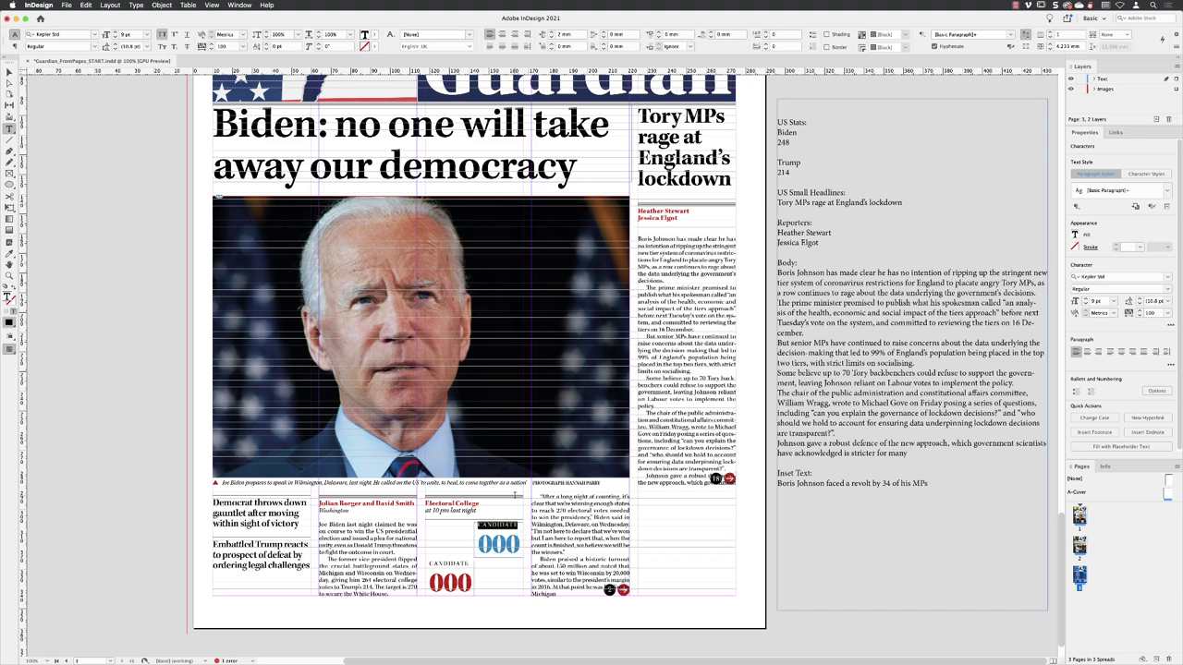
type("BIDEN")
left_click_drag(522, 545, 478, 547)
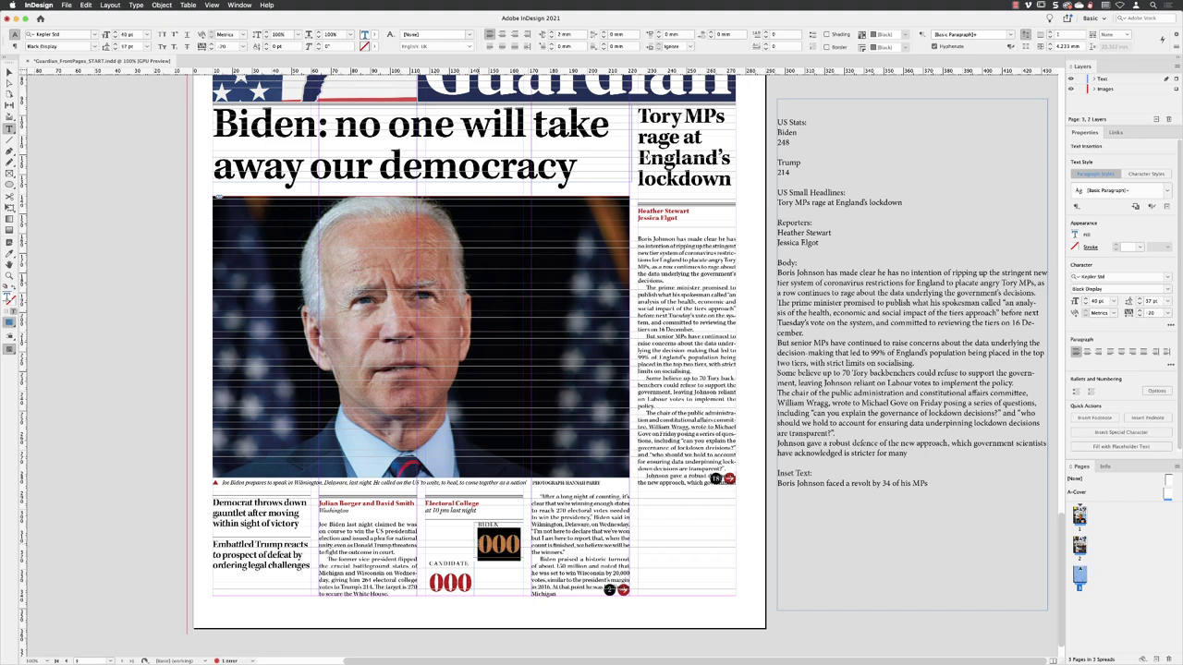
type("248")
- Replace the lower vote box's placeholders with TRUMP and 214
double_click(448, 562)
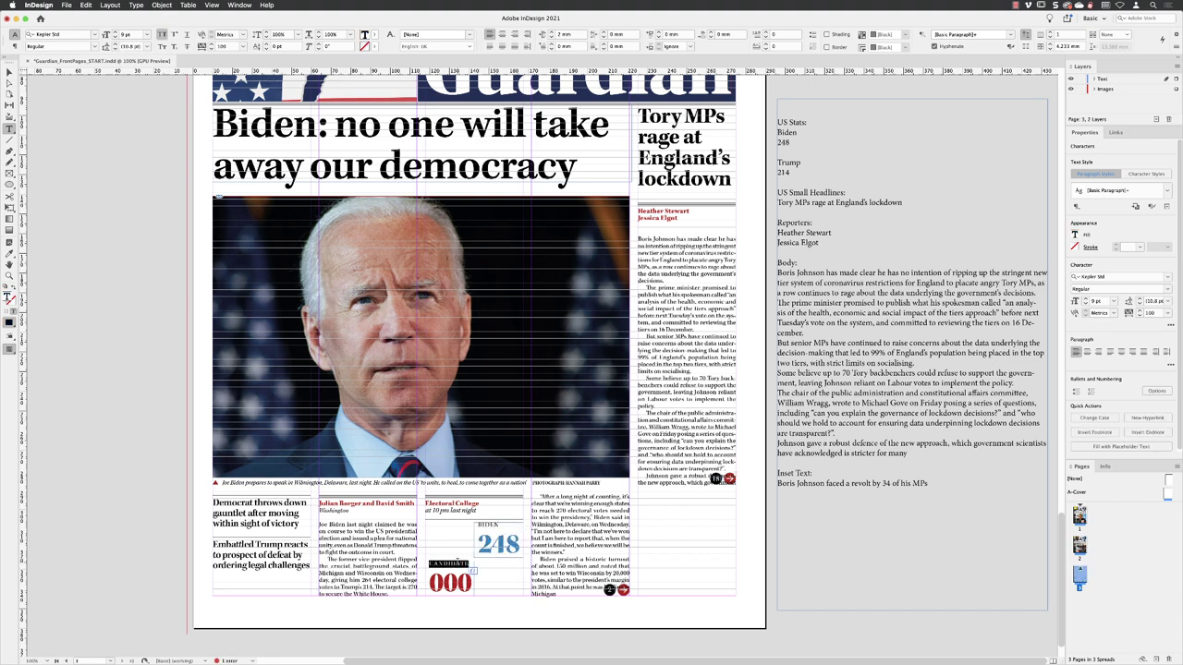
type("TRUMP")
double_click(462, 583)
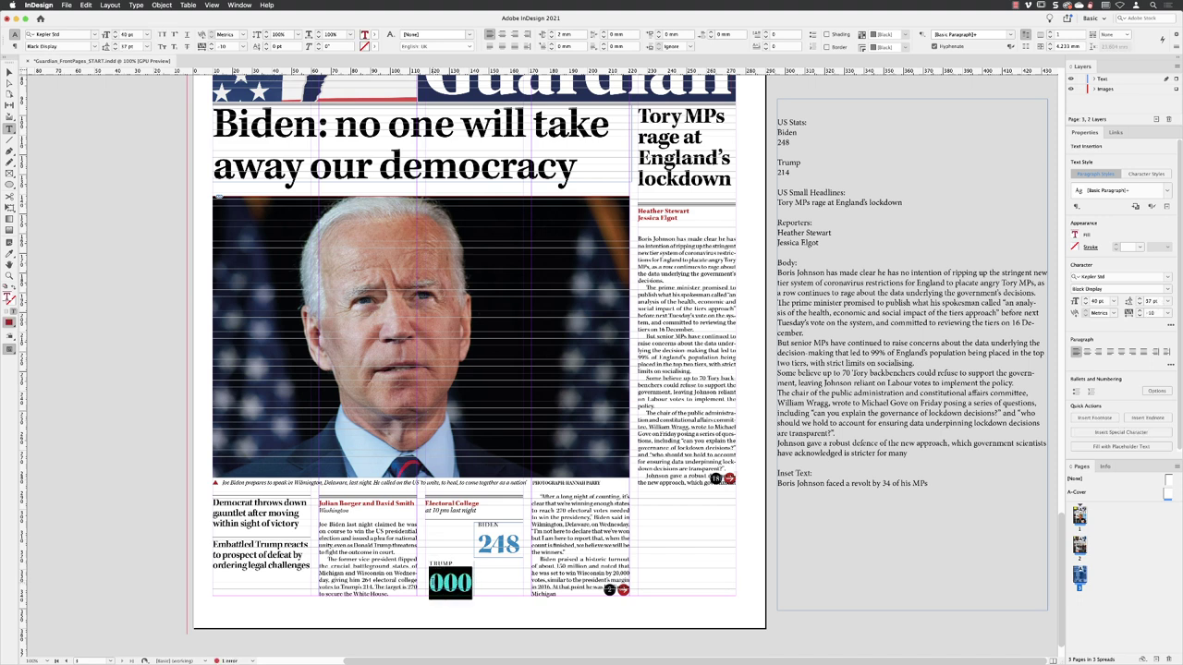
type("214")
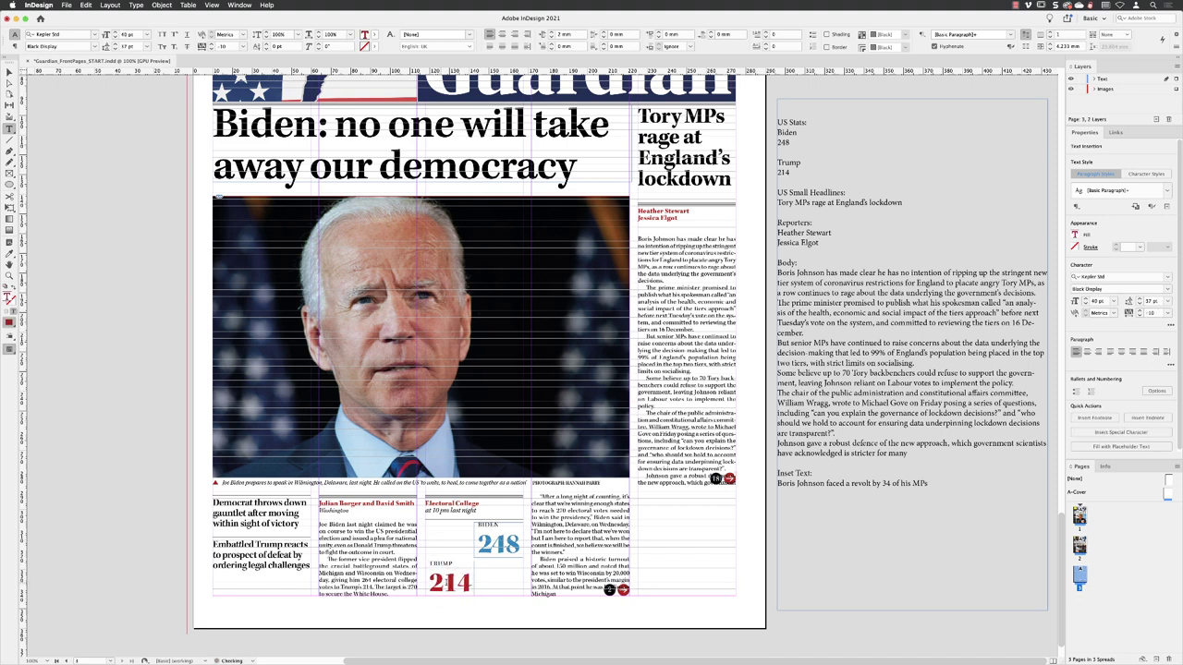